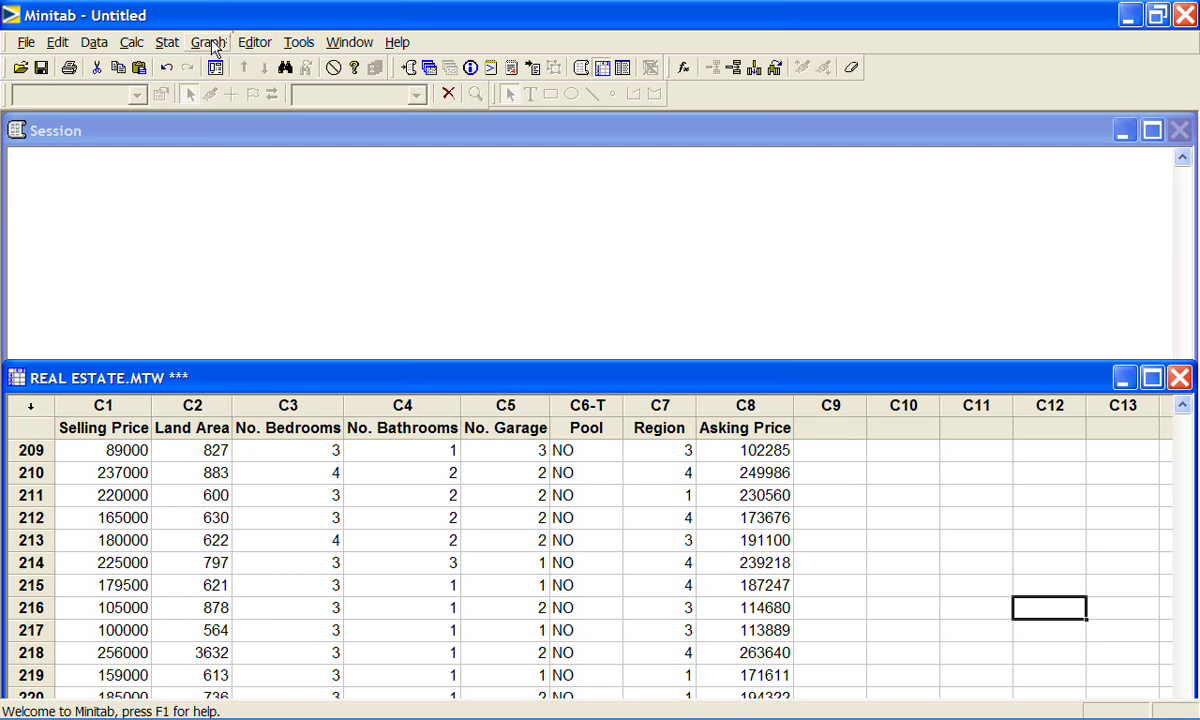
Create a simple histogram of Selling Price and move its window to the right side
click(209, 42)
click(228, 136)
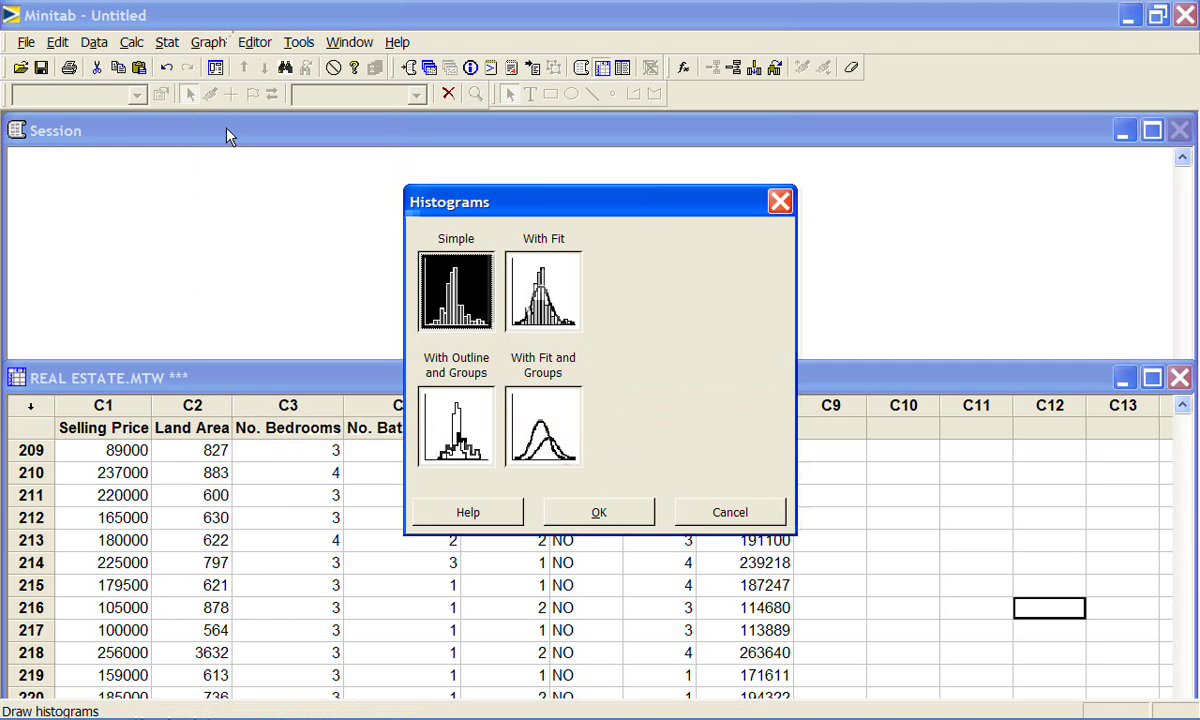
click(583, 514)
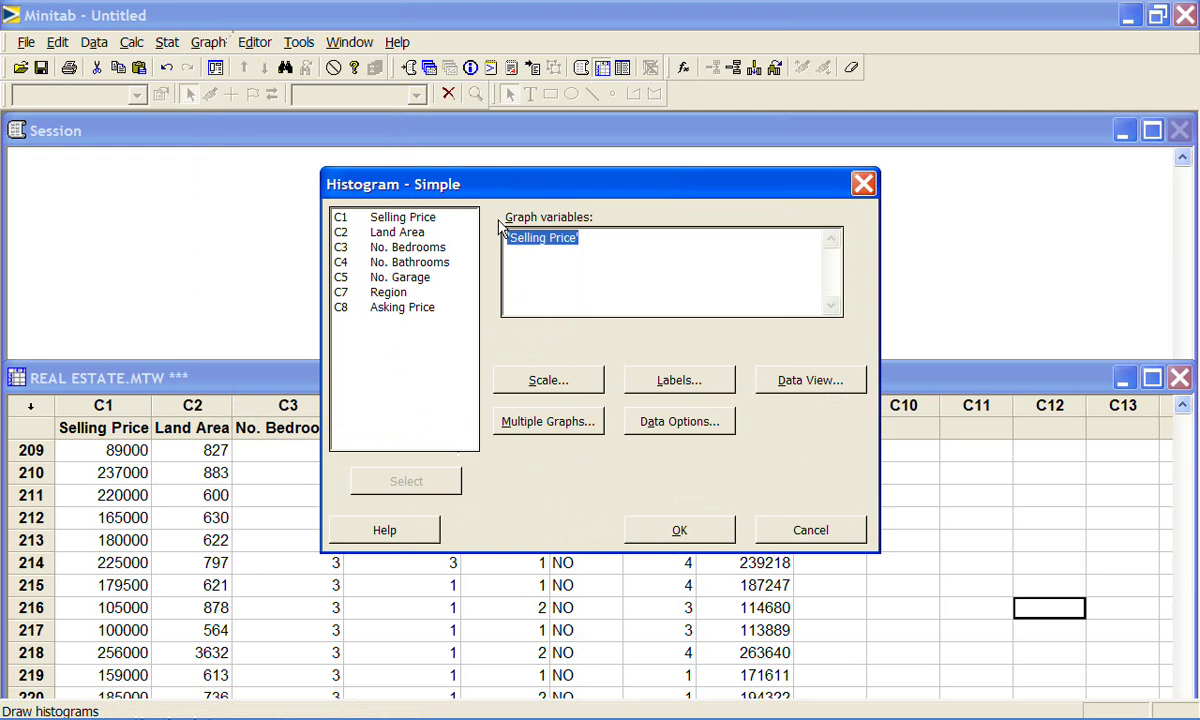
click(670, 531)
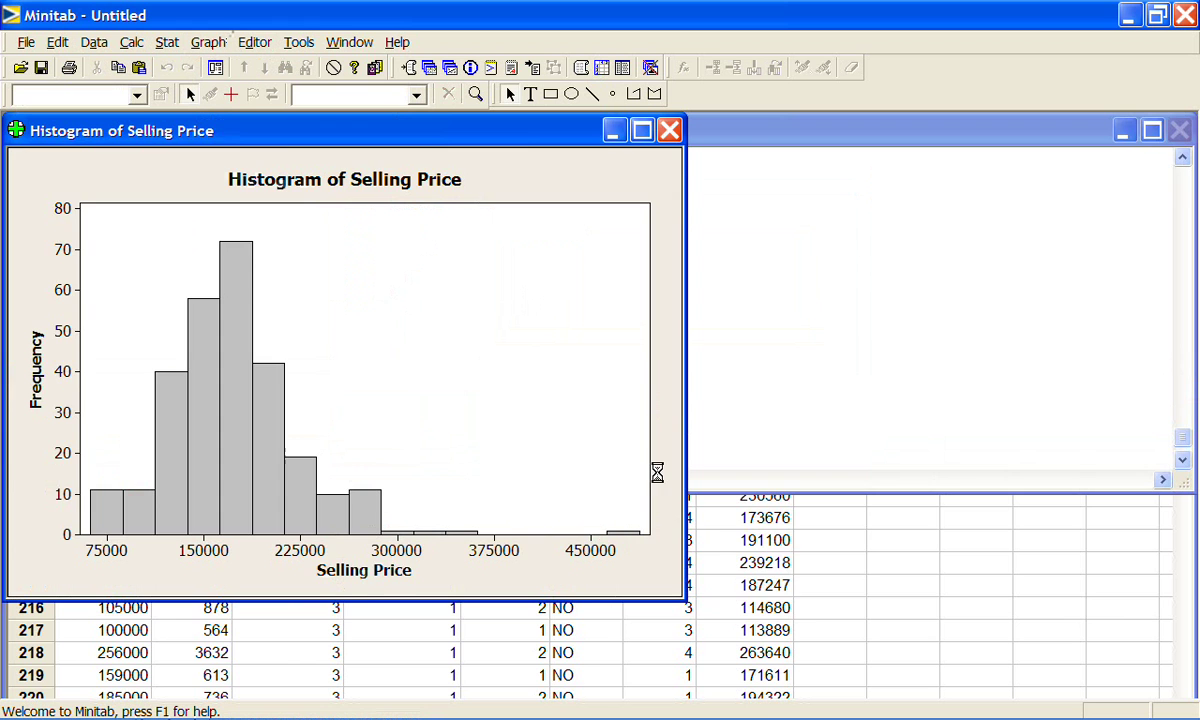
drag(512, 129, 1022, 138)
Create a simple one-Y dotplot of Selling Price and place it at the upper left beside the histogram
click(208, 42)
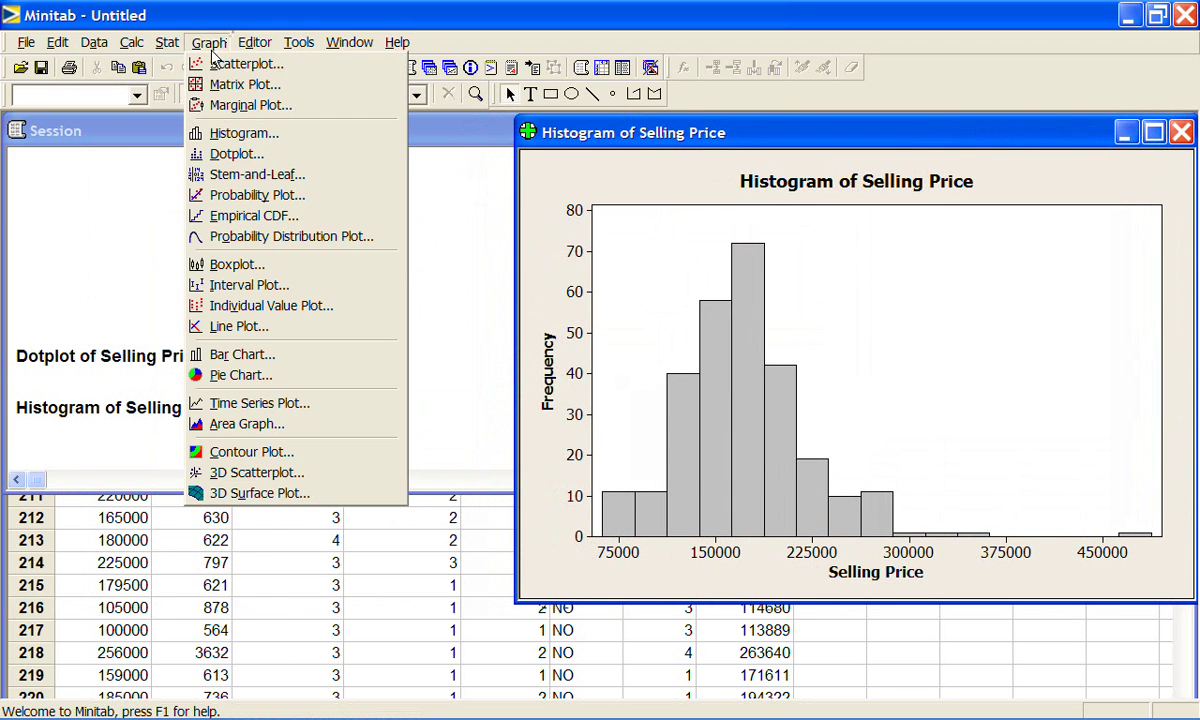
click(212, 153)
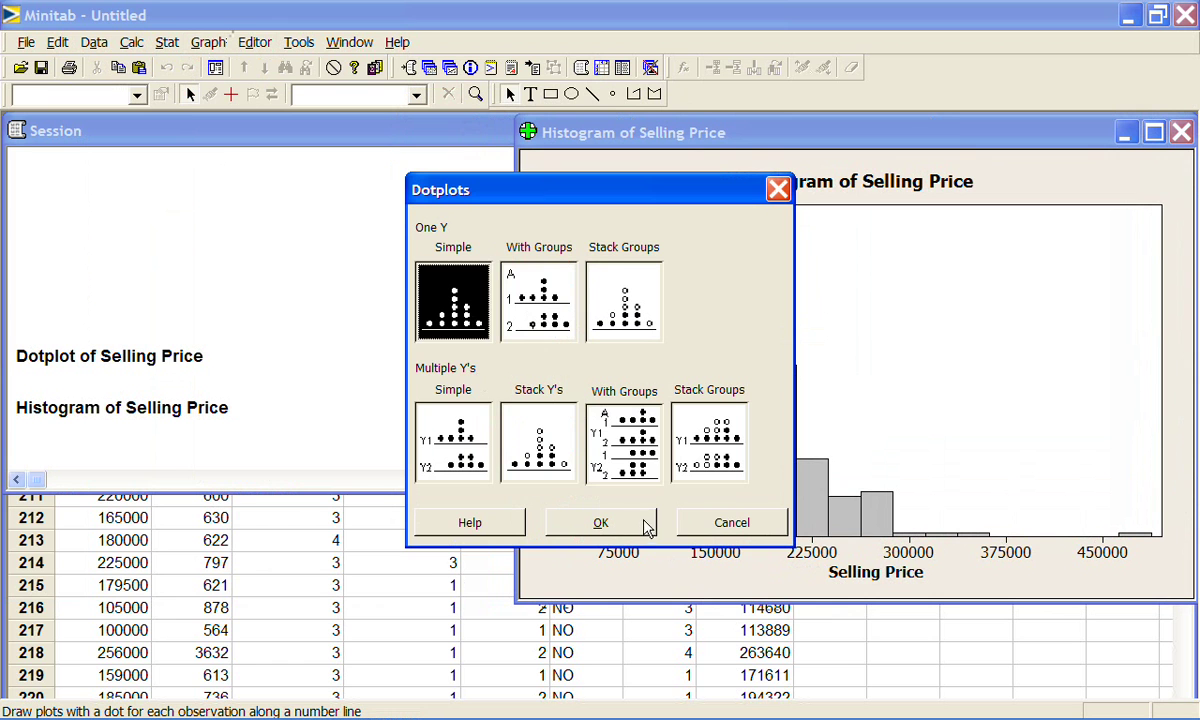
click(603, 521)
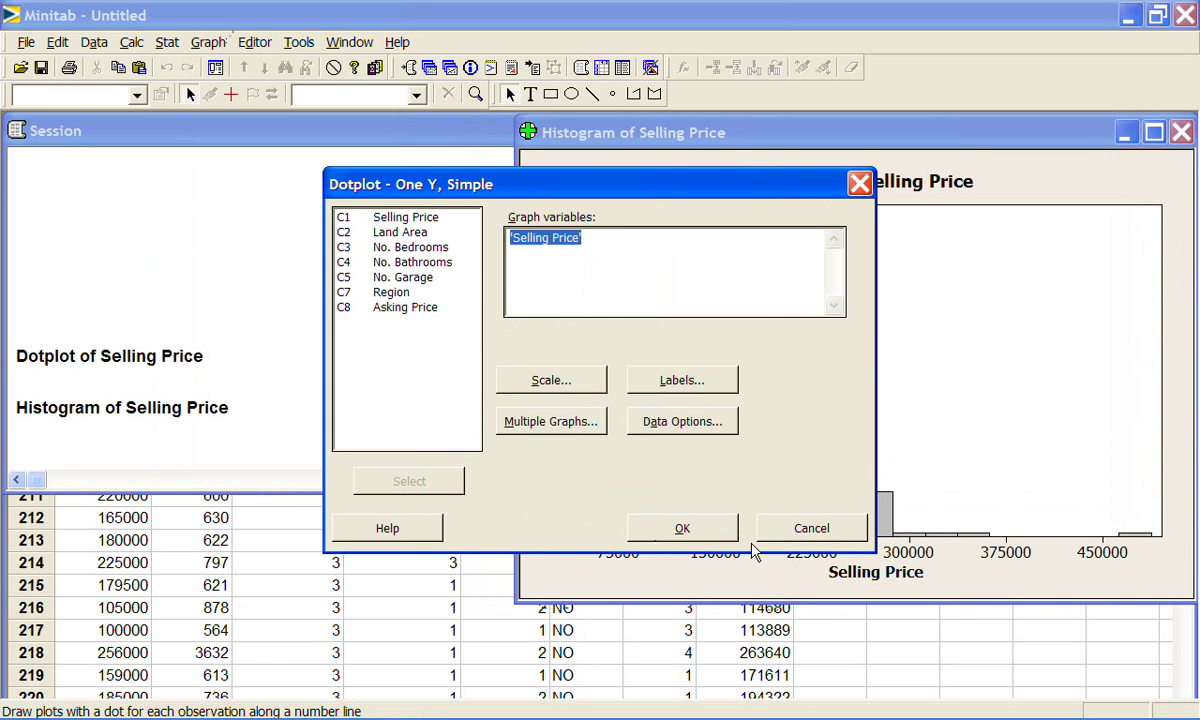
click(722, 532)
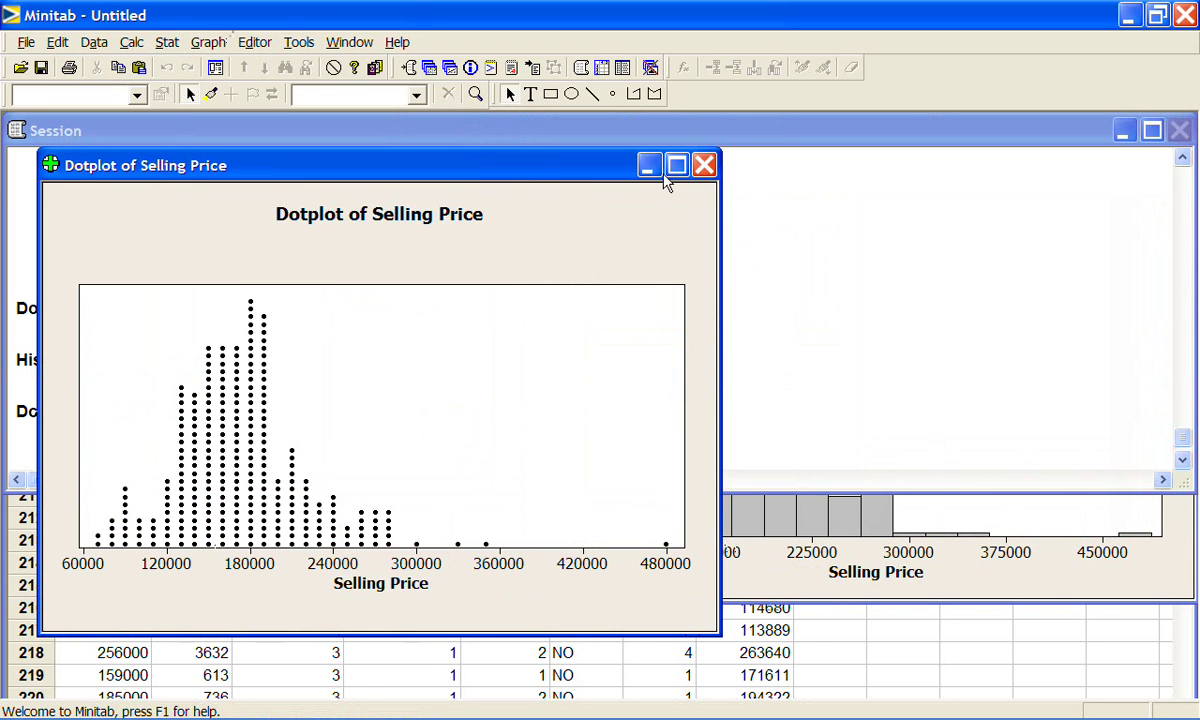
drag(611, 169, 548, 145)
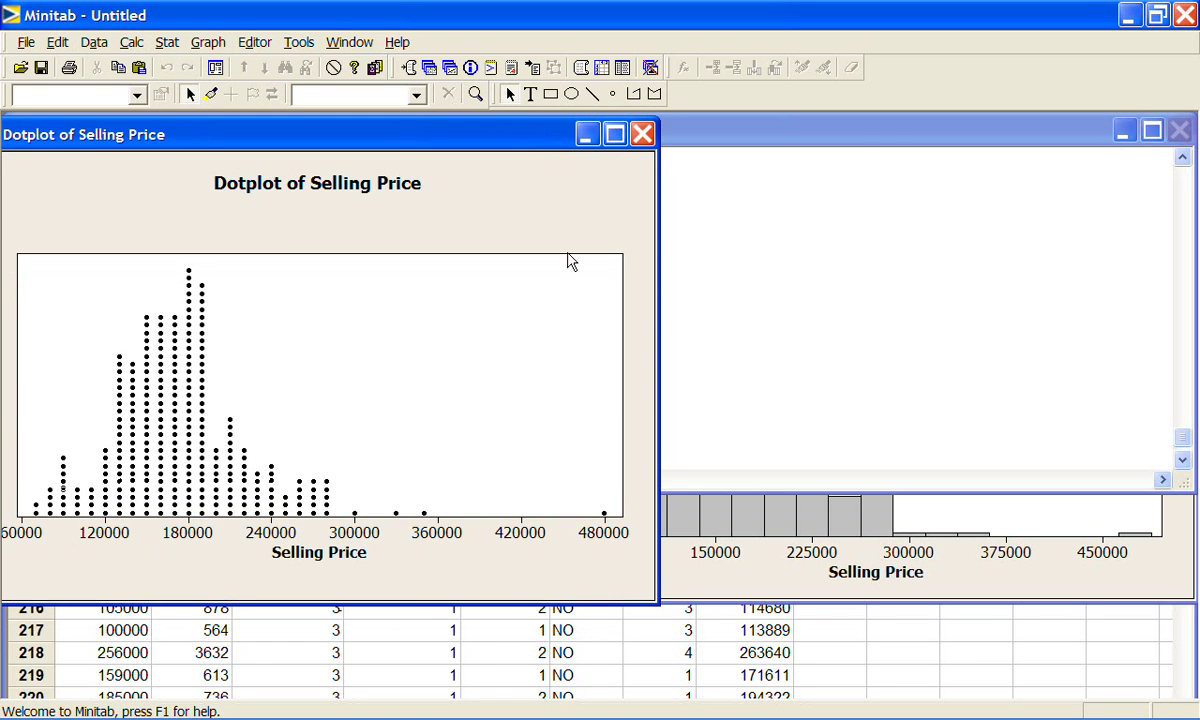
click(734, 592)
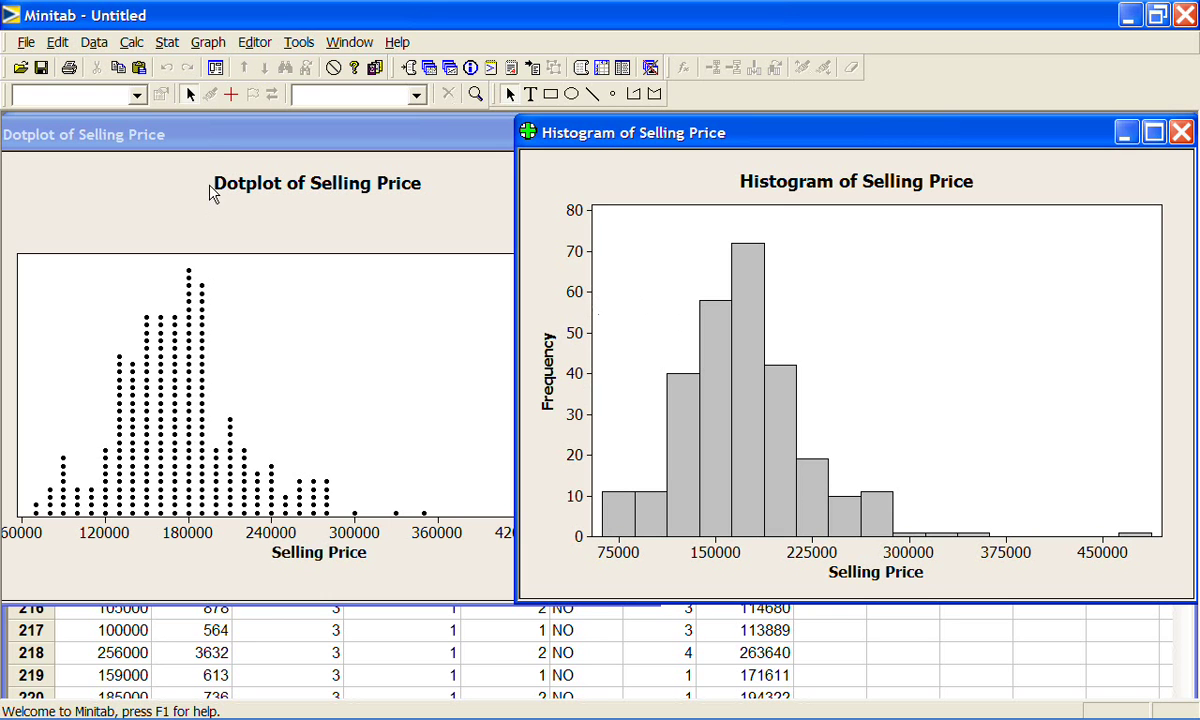
click(204, 136)
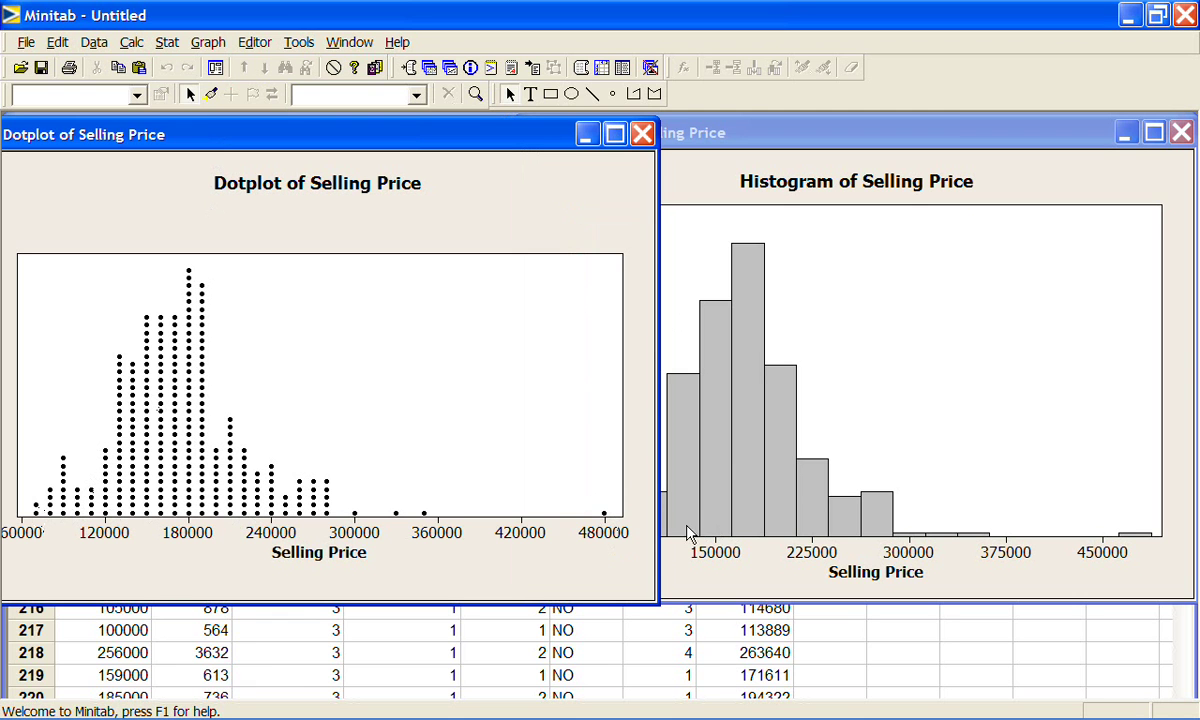
Set the histogram's bar binning to 25 intervals instead of automatic
click(740, 130)
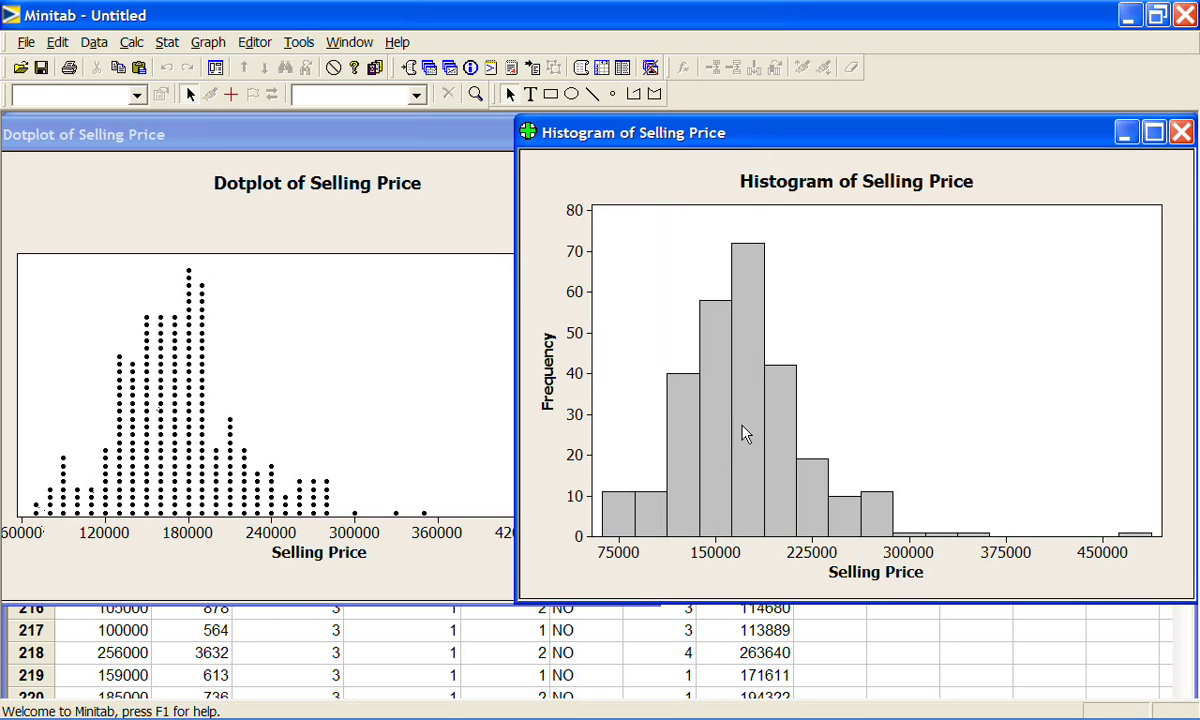
right_click(723, 508)
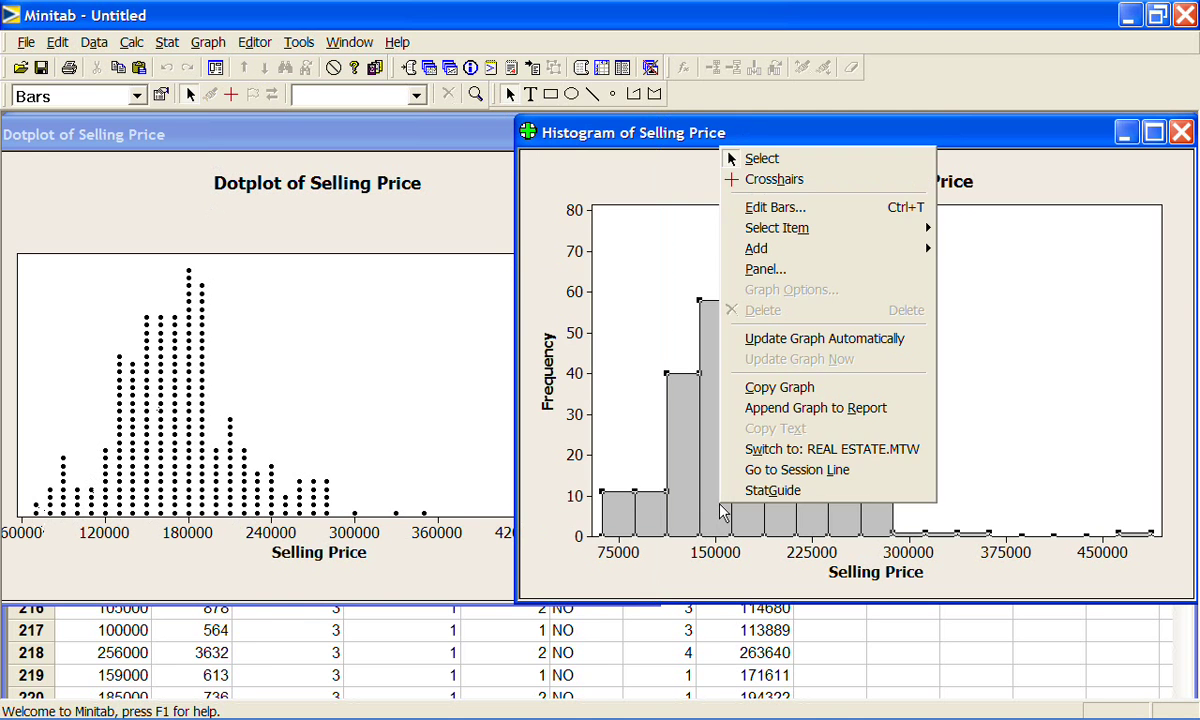
click(790, 207)
click(565, 194)
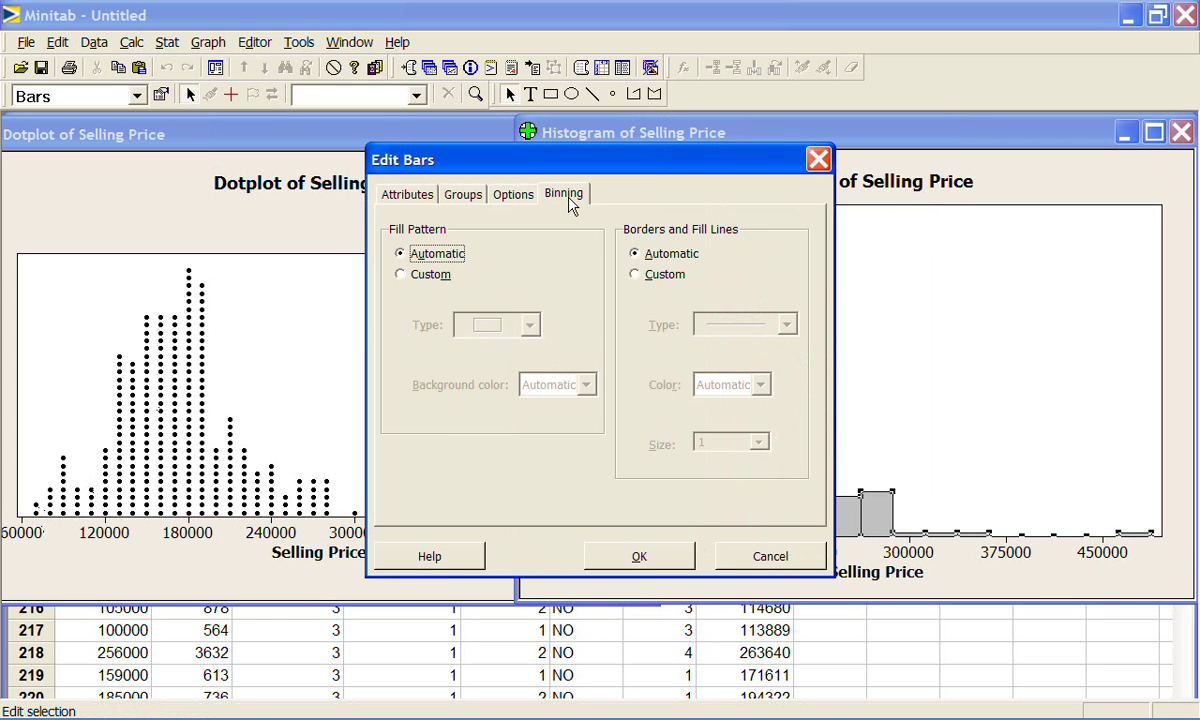
click(398, 362)
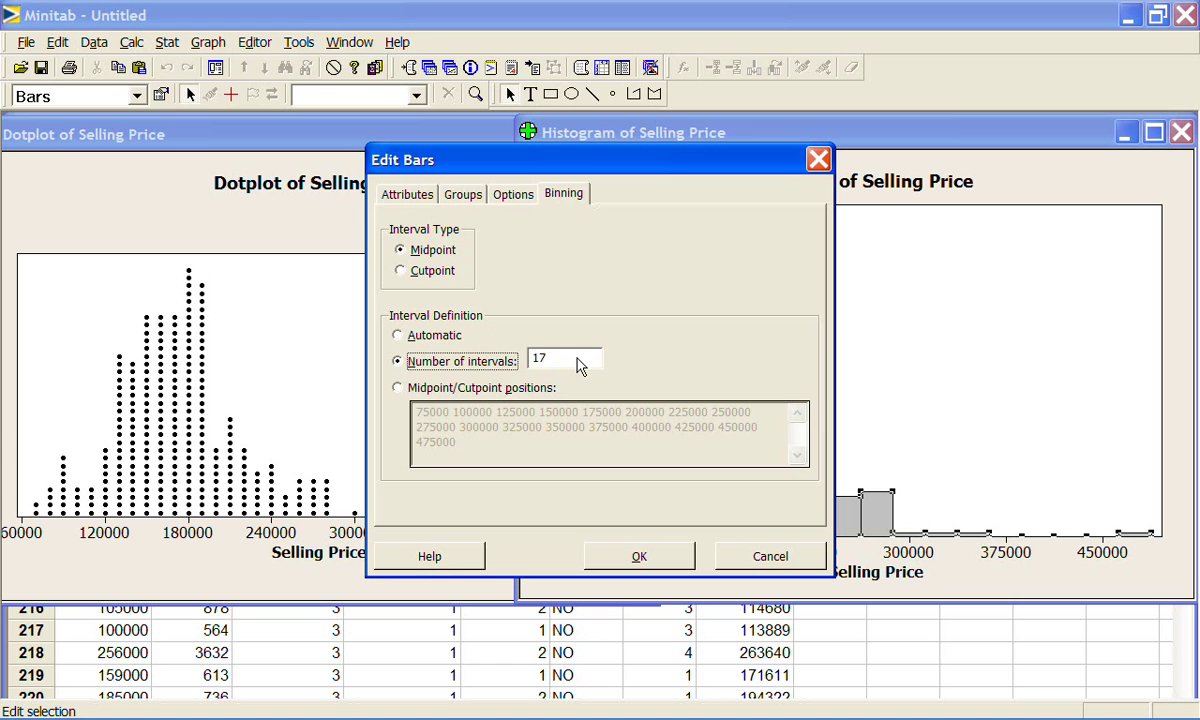
key(Tab)
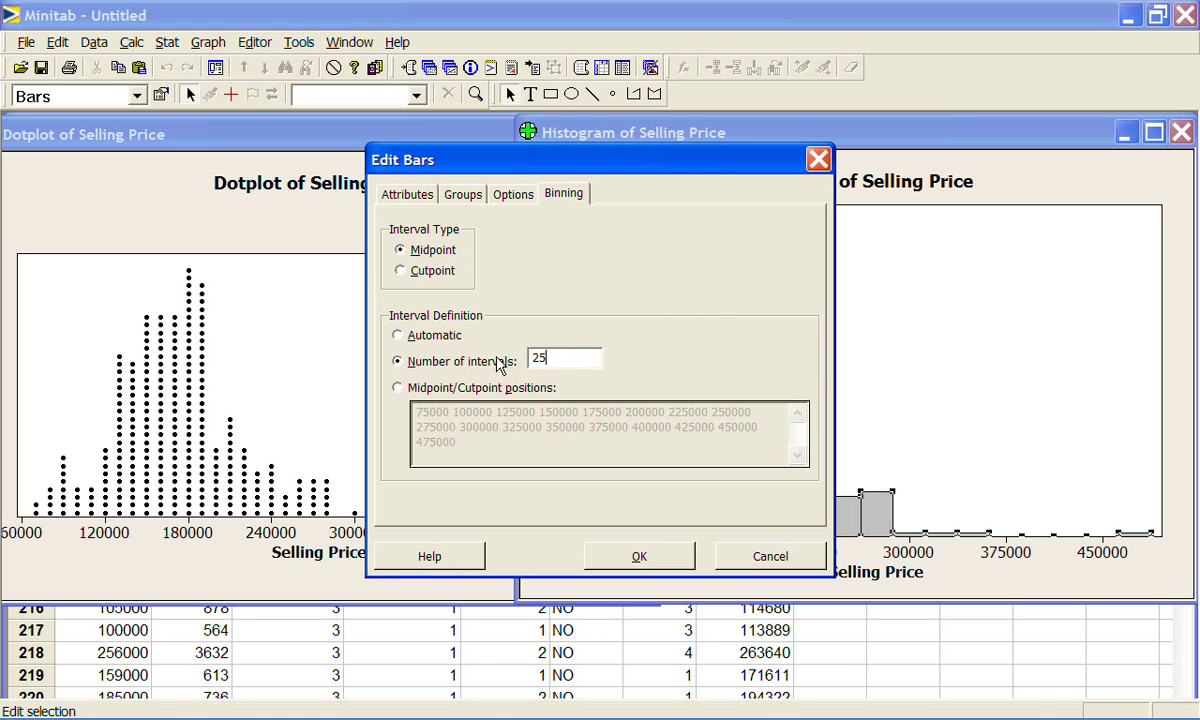
click(637, 556)
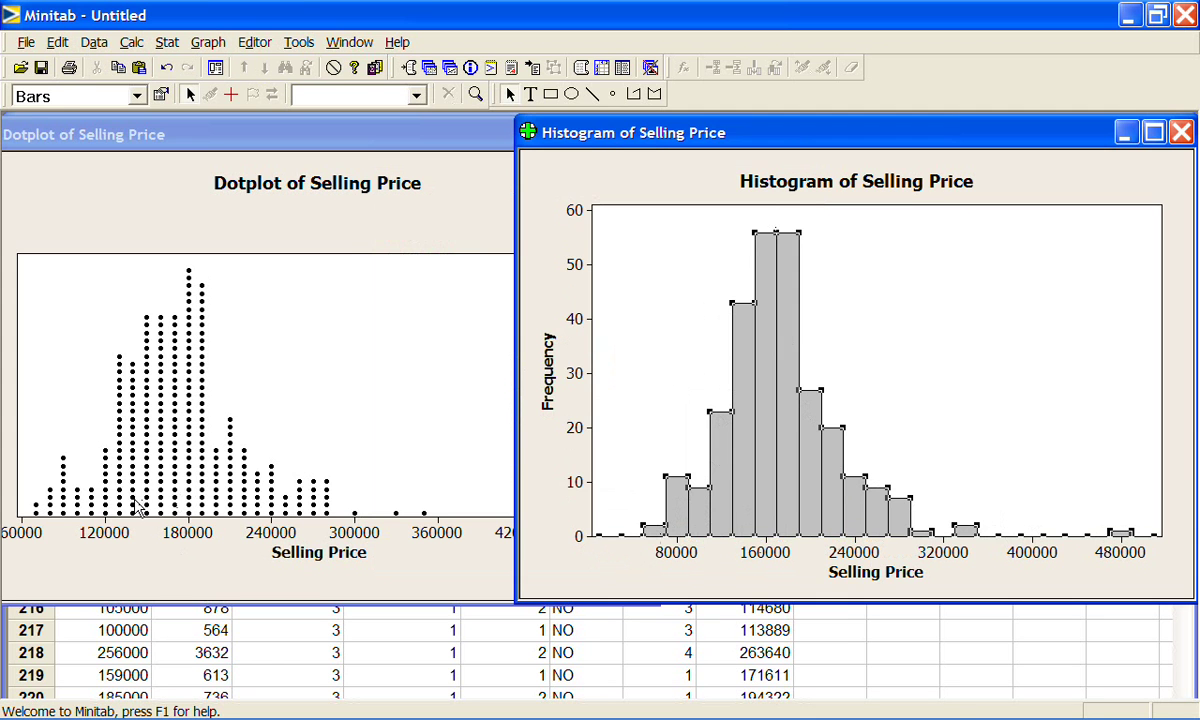
Change the dotplot's binning from 42 to 25 intervals, then shift its window right
right_click(140, 125)
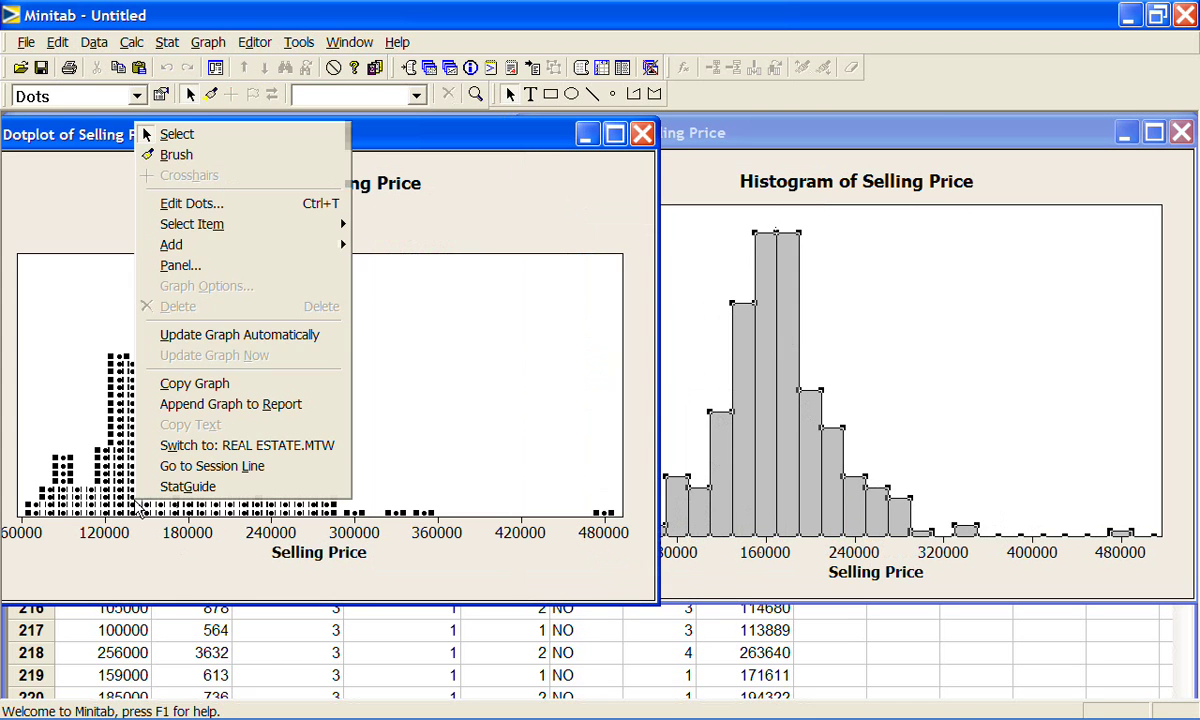
click(207, 204)
click(463, 193)
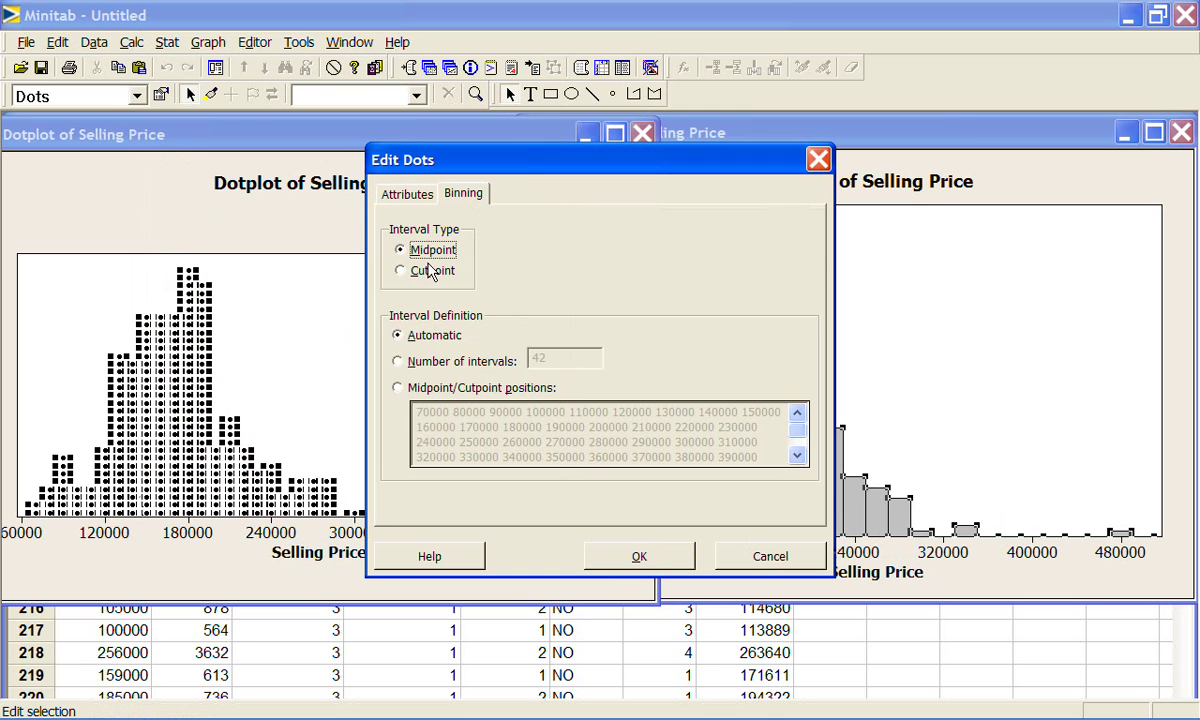
click(398, 361)
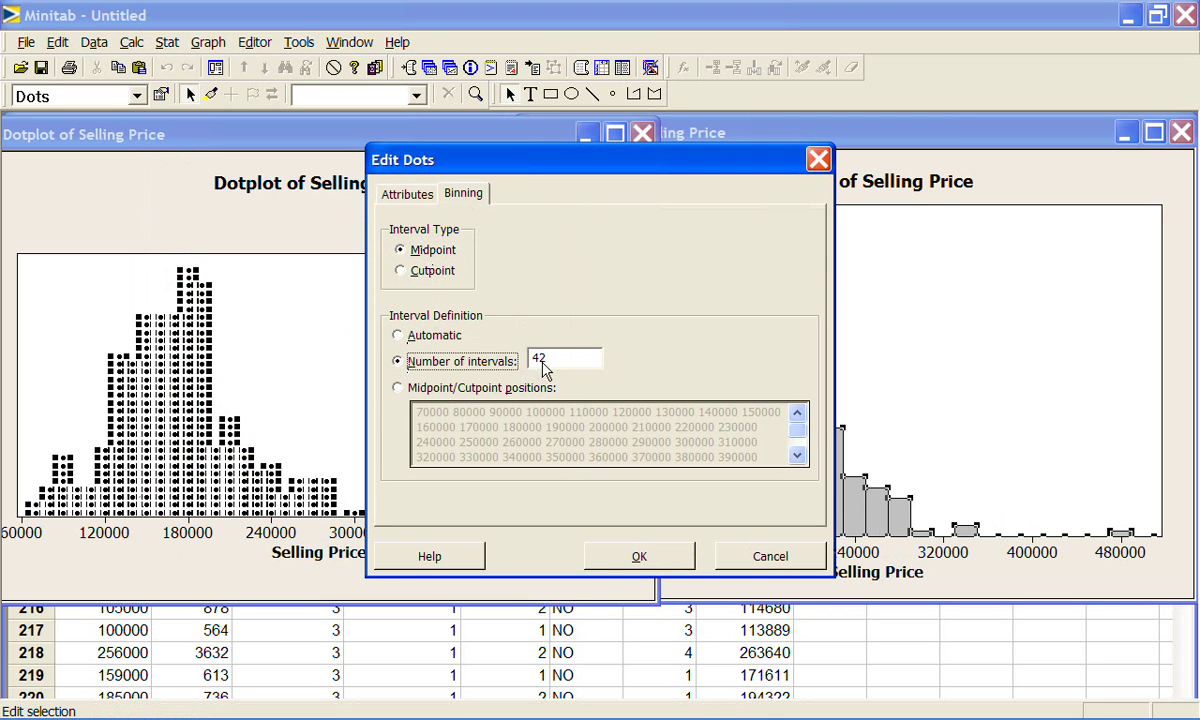
double_click(534, 361)
text(25)
click(648, 557)
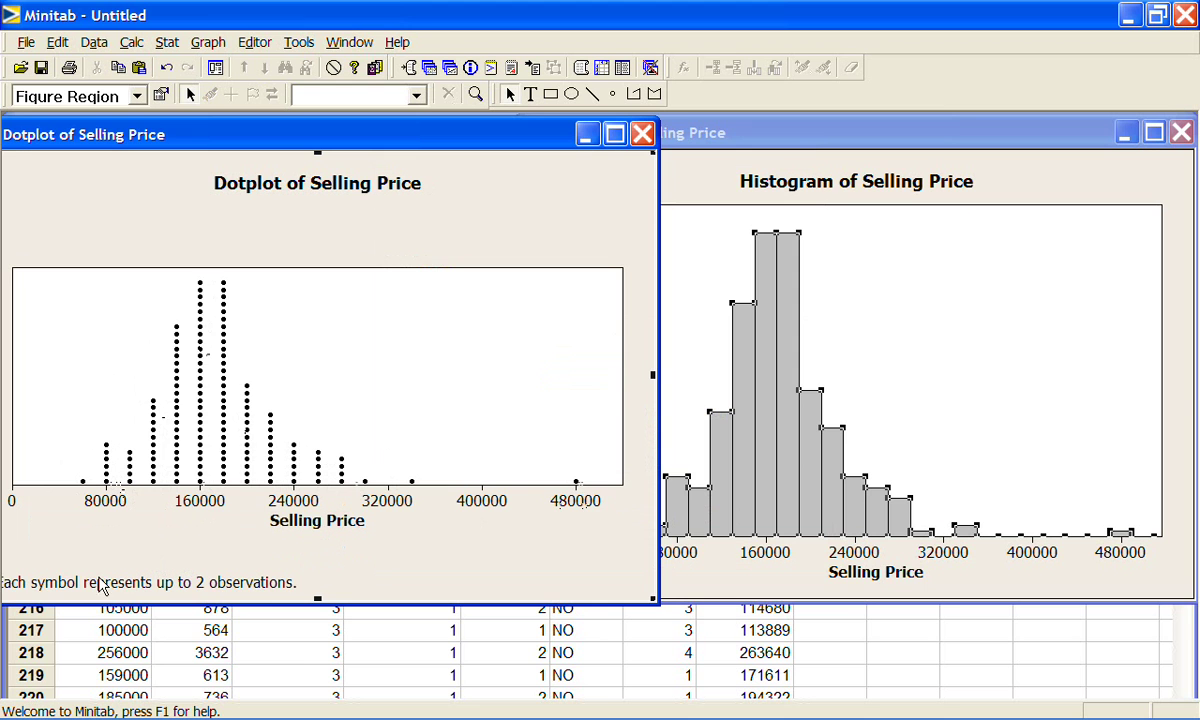
drag(261, 130, 293, 132)
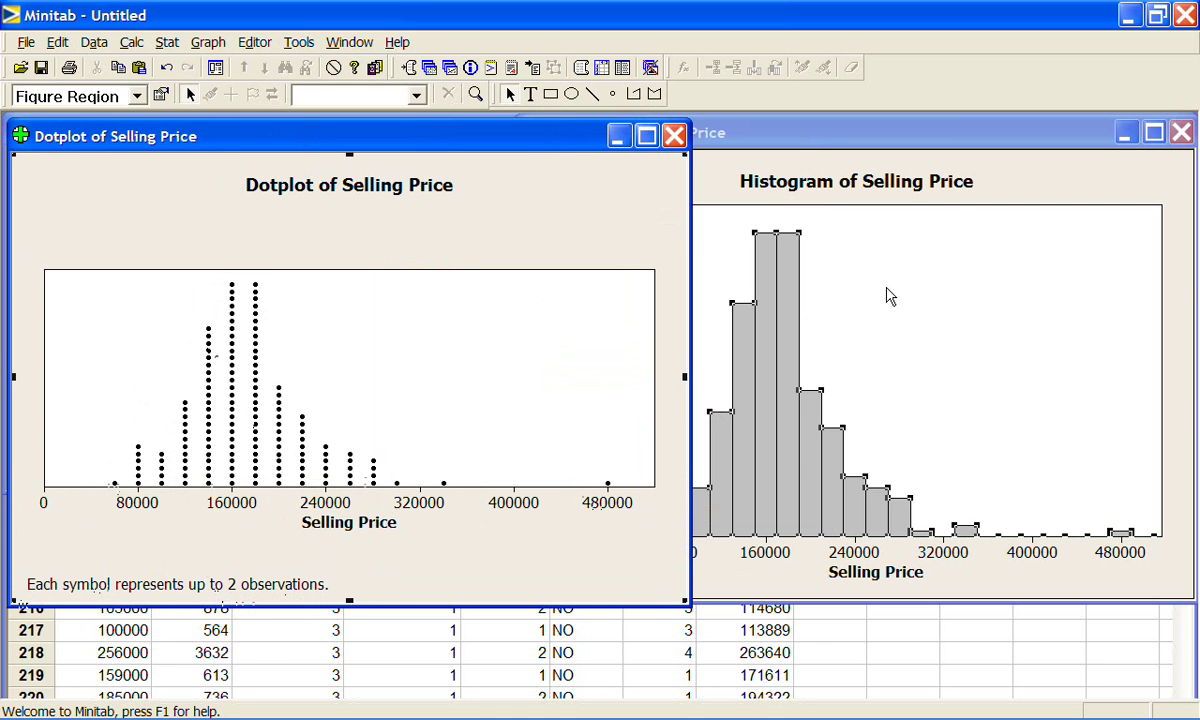
drag(546, 143, 1022, 148)
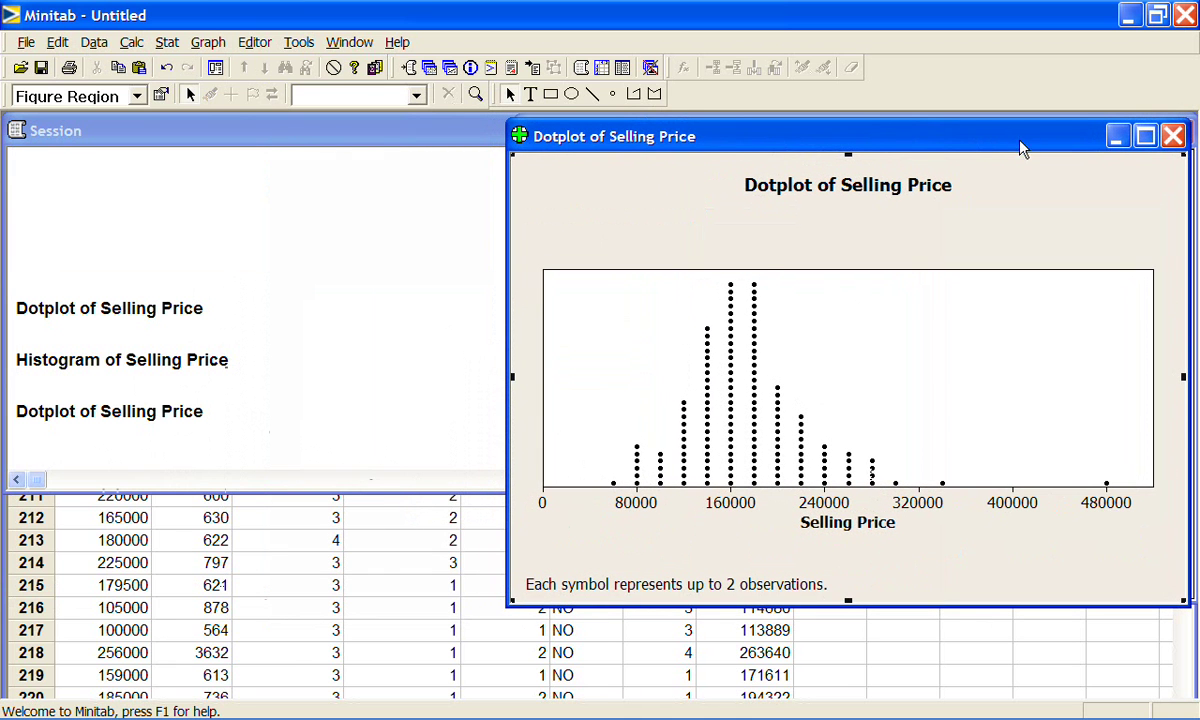
Generate a stem-and-leaf display of Selling Price in the Session window
click(226, 45)
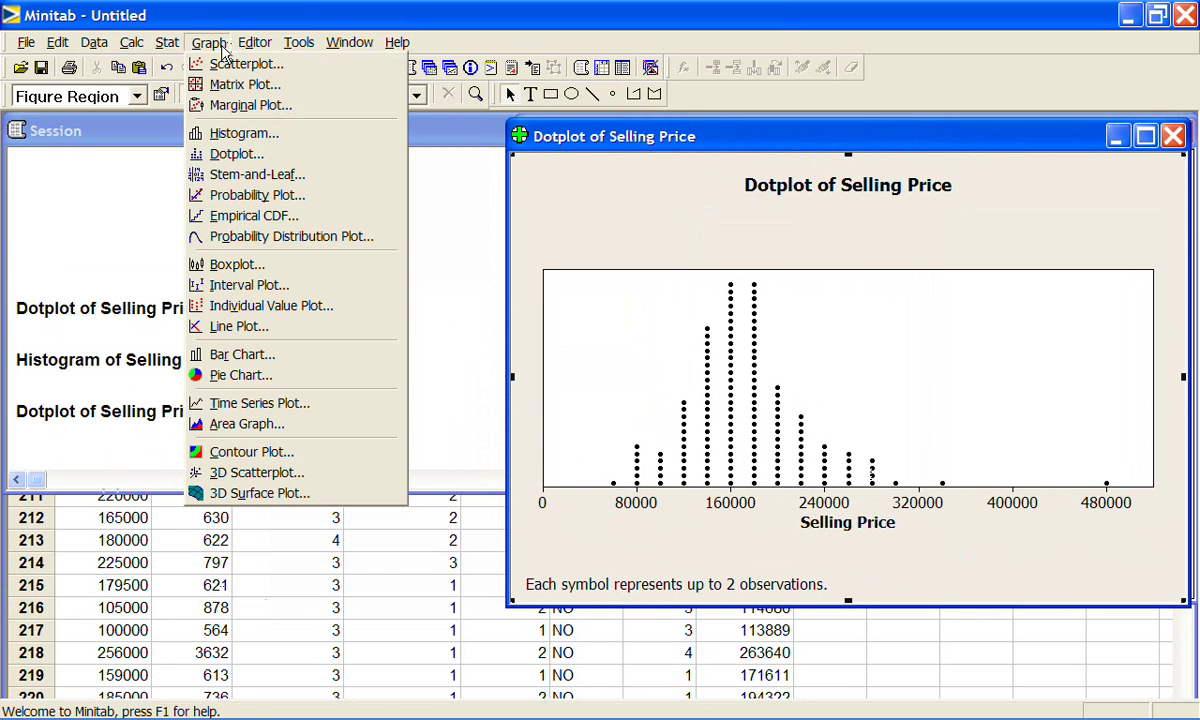
click(241, 176)
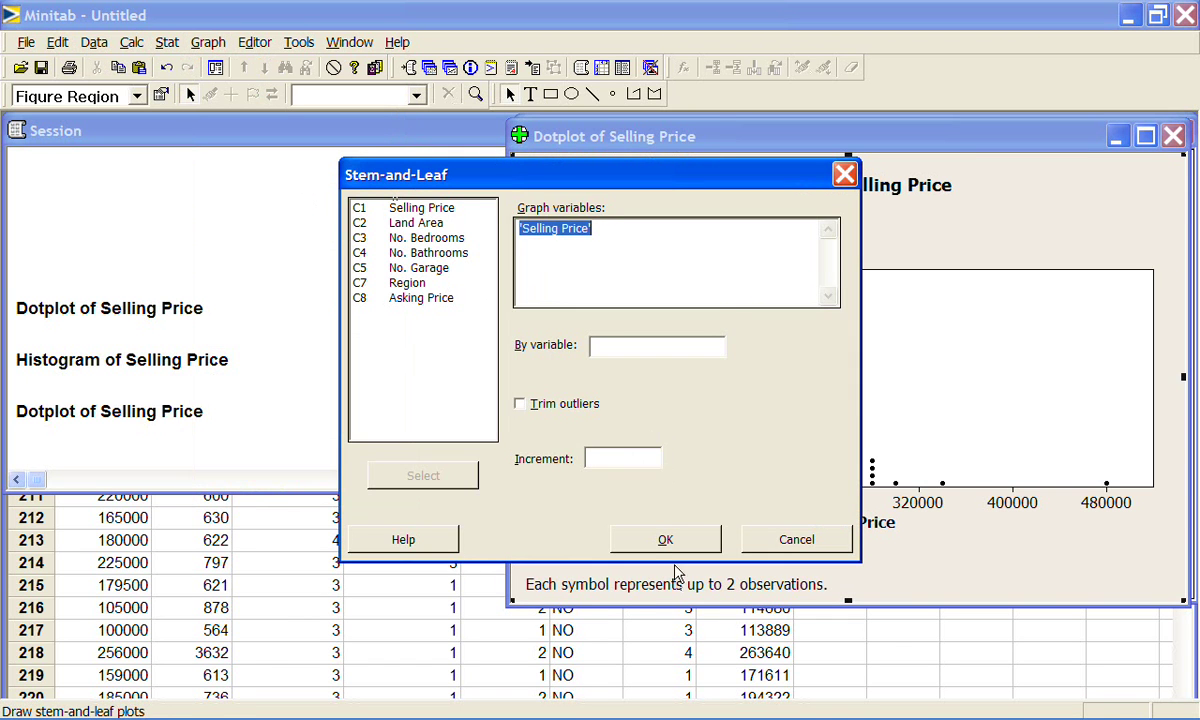
click(665, 540)
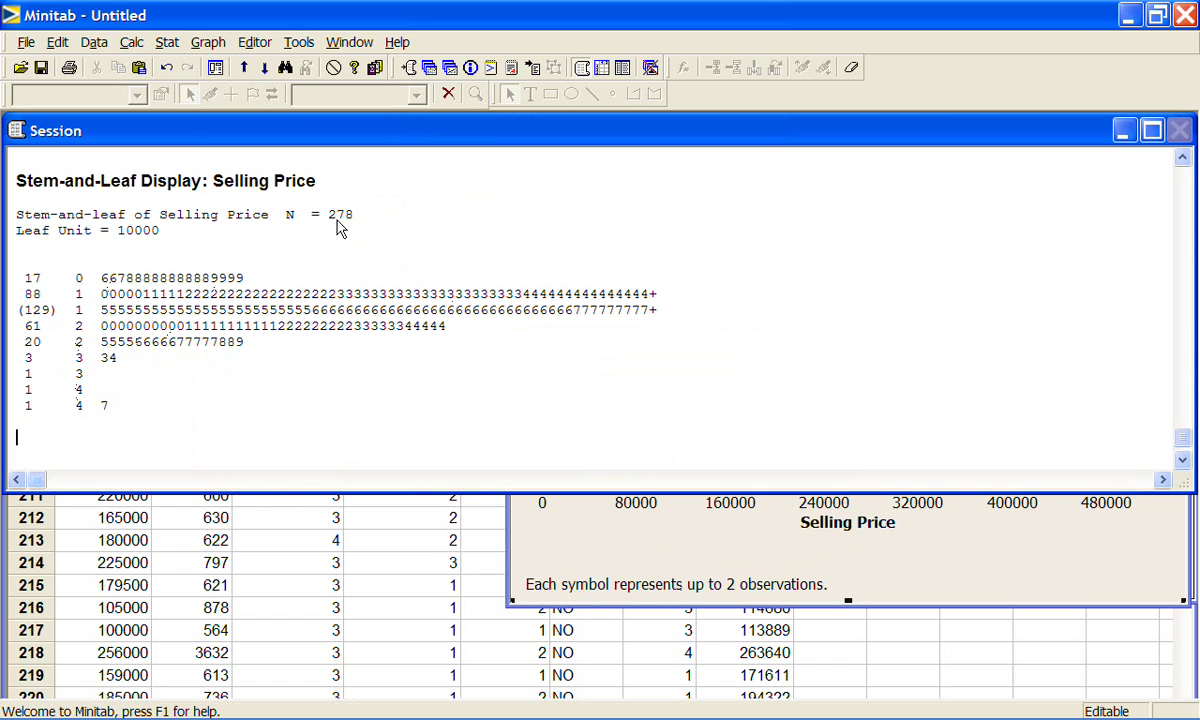
click(128, 233)
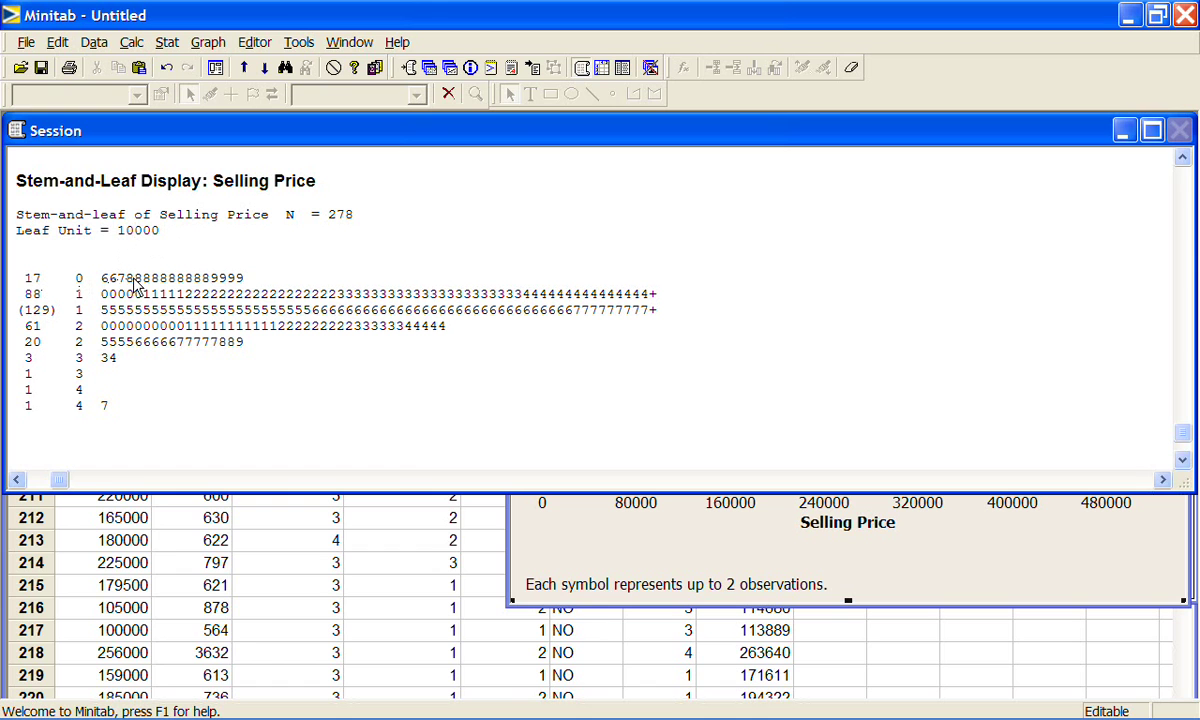
click(80, 298)
Move the dotplot window left beside the histogram, bring it to the front and select its dots
click(584, 504)
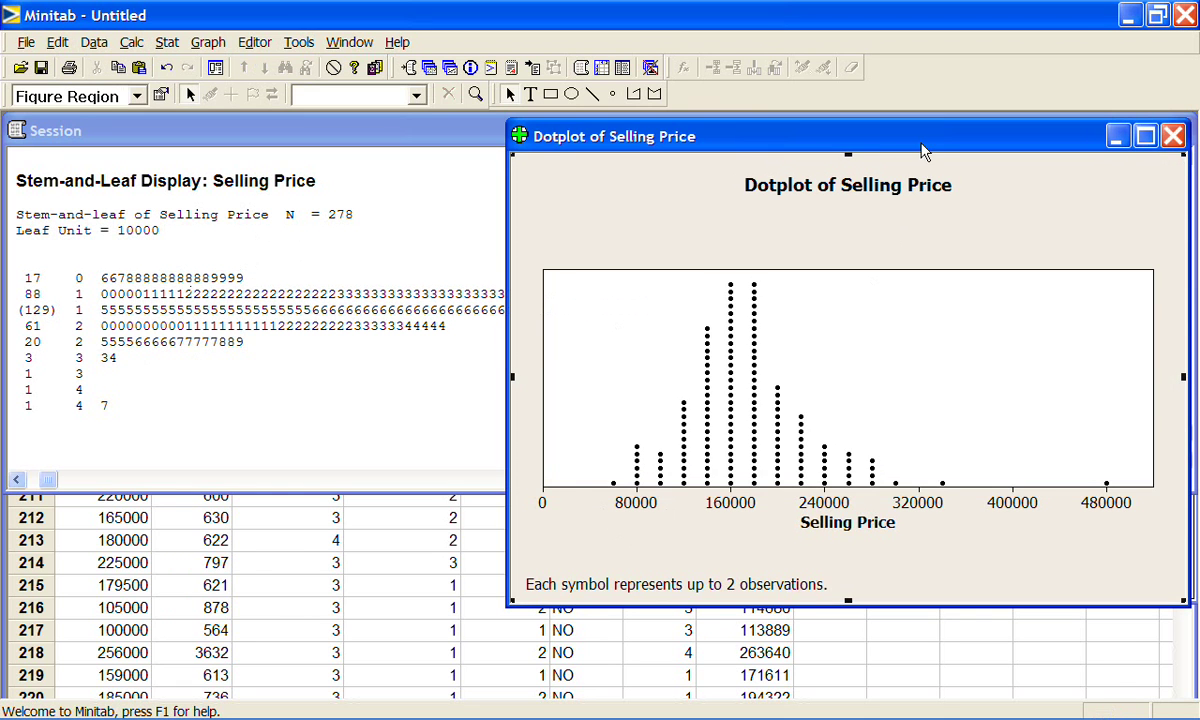
drag(924, 145, 426, 150)
click(718, 565)
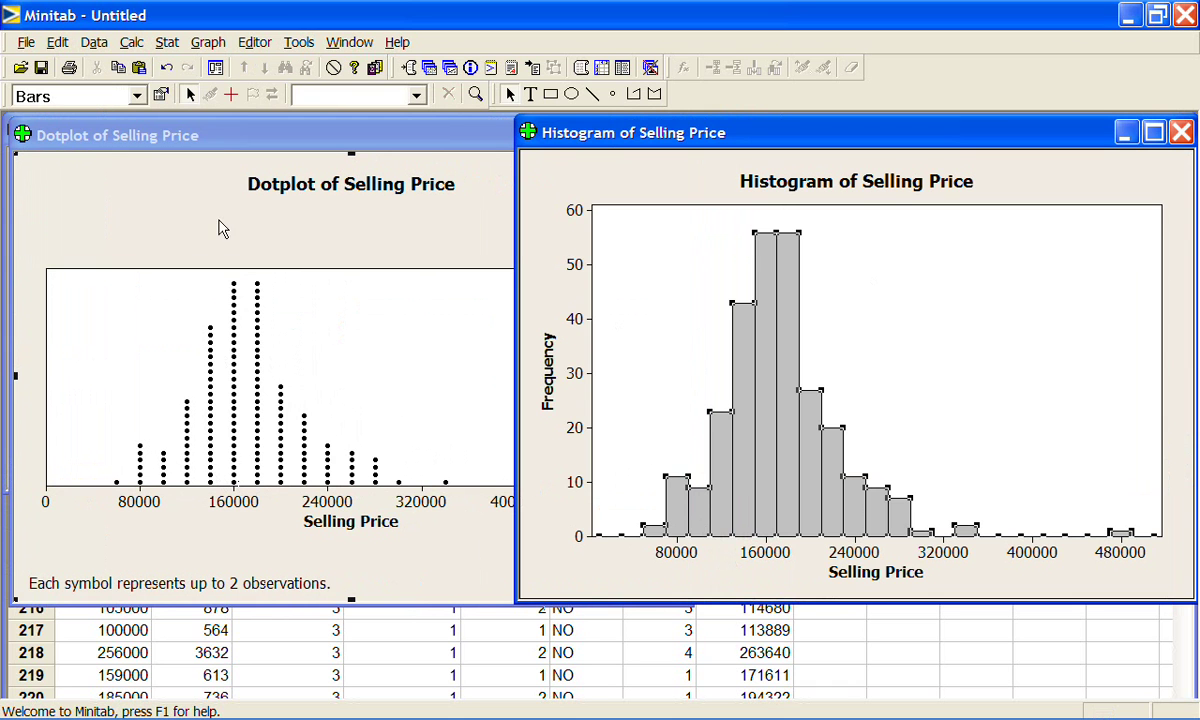
click(207, 143)
click(212, 446)
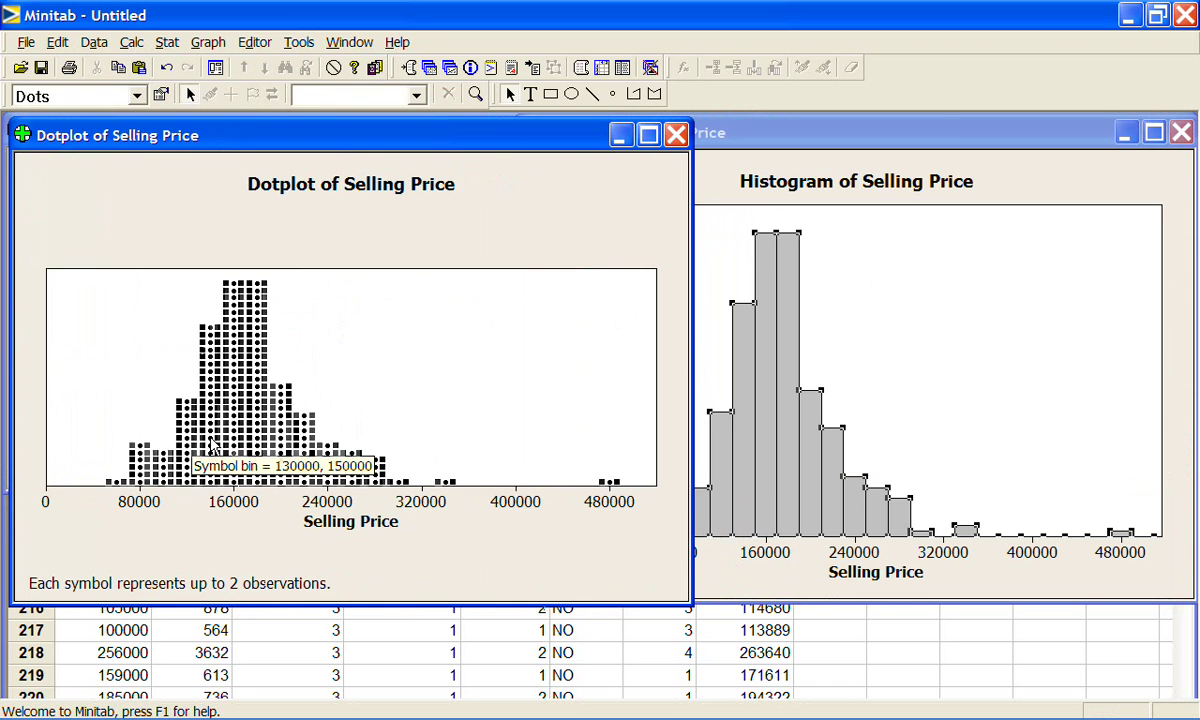